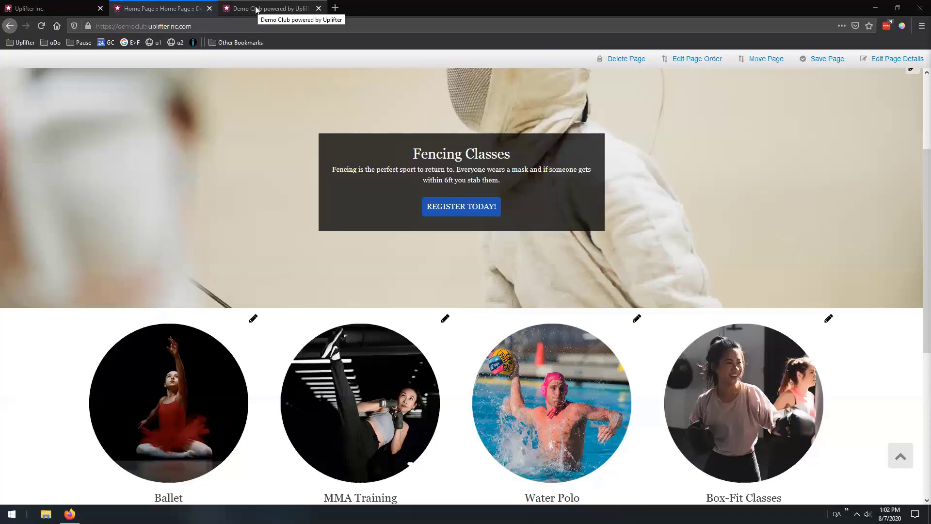
# - Switch to the club's admin site, view the Member Accounts list in a separate tab, and close it to return to Programs
pyautogui.click(257, 8)
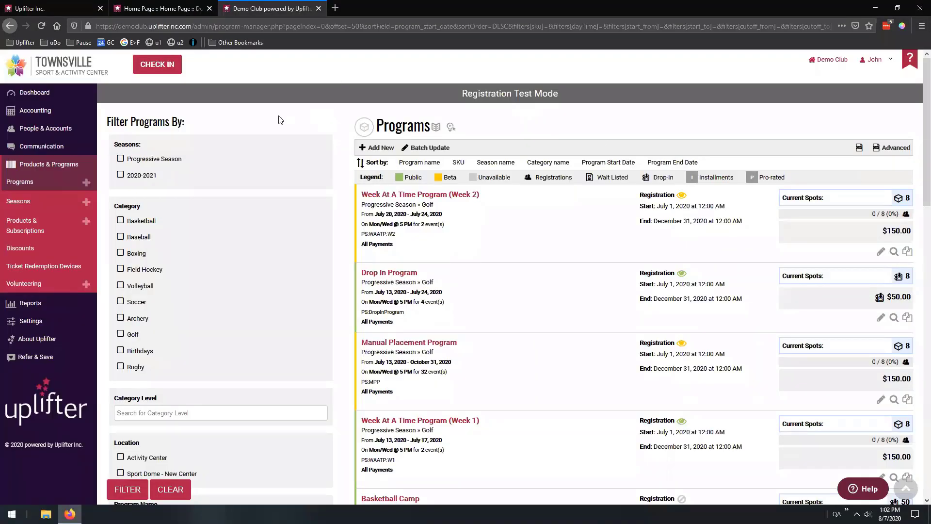
pyautogui.moveTo(30, 117)
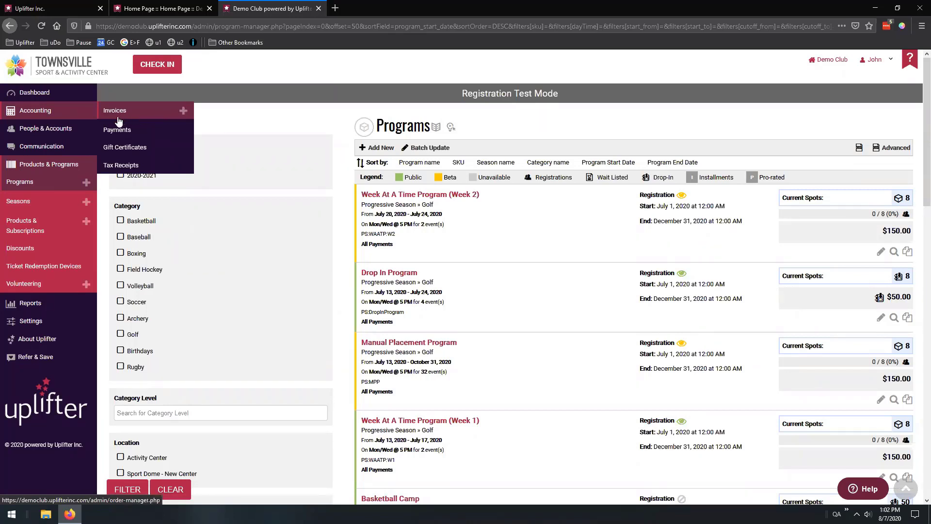
pyautogui.moveTo(58, 130)
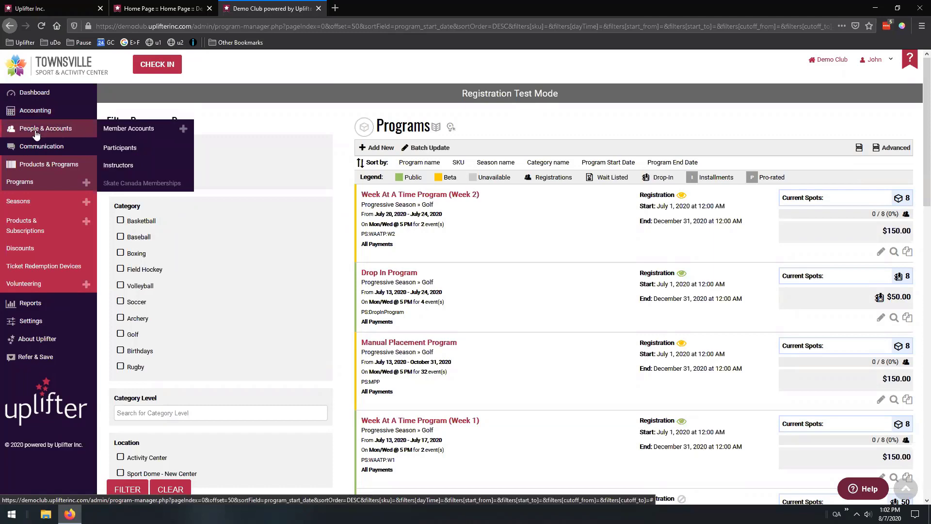
pyautogui.click(120, 131)
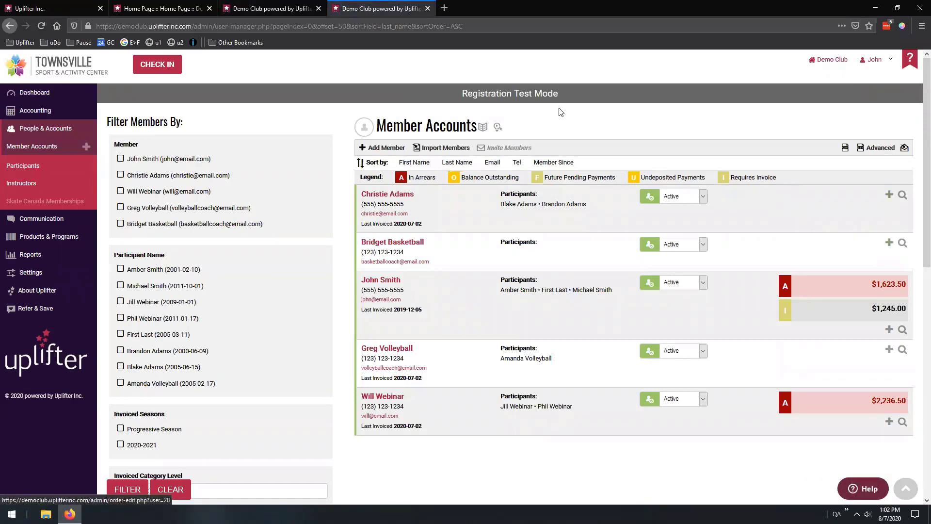
pyautogui.click(429, 9)
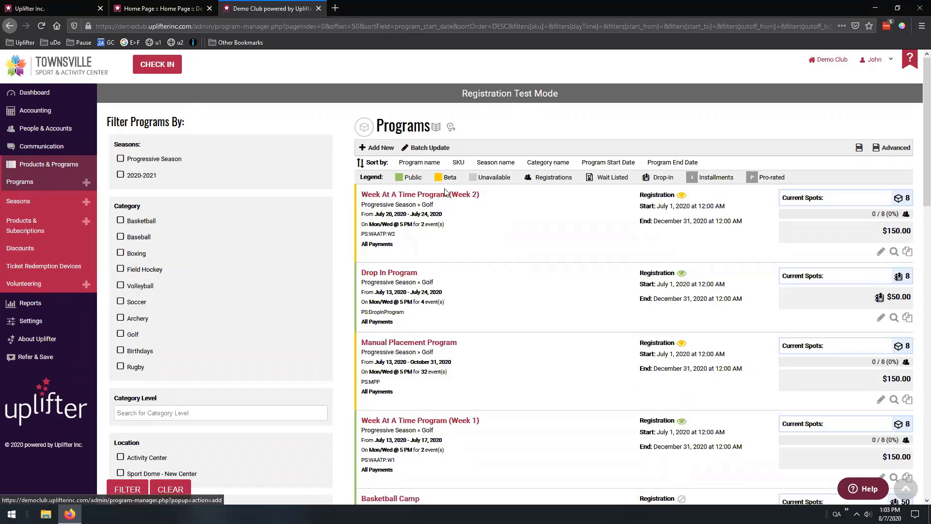
# - View the details of Week At A Time Program (Week 2) and add the first participant matching the surname search as Registered
pyautogui.click(895, 252)
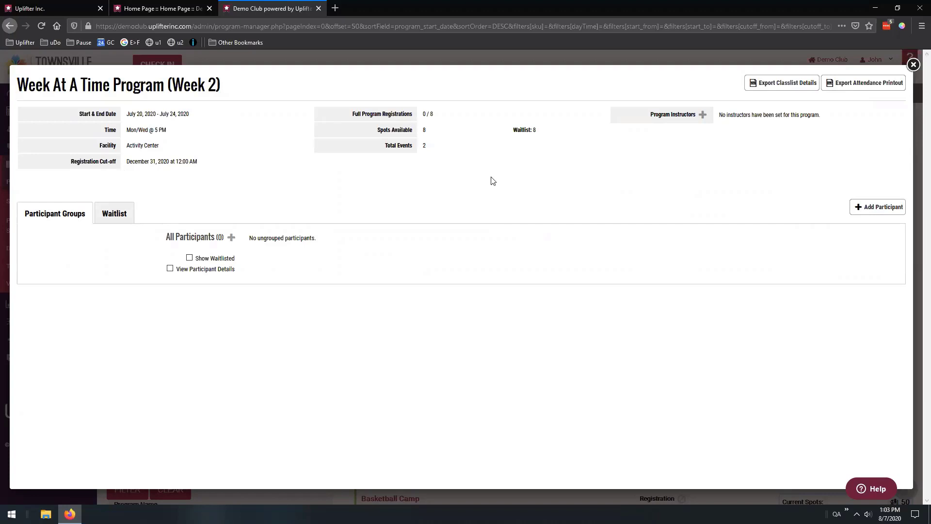
pyautogui.click(883, 213)
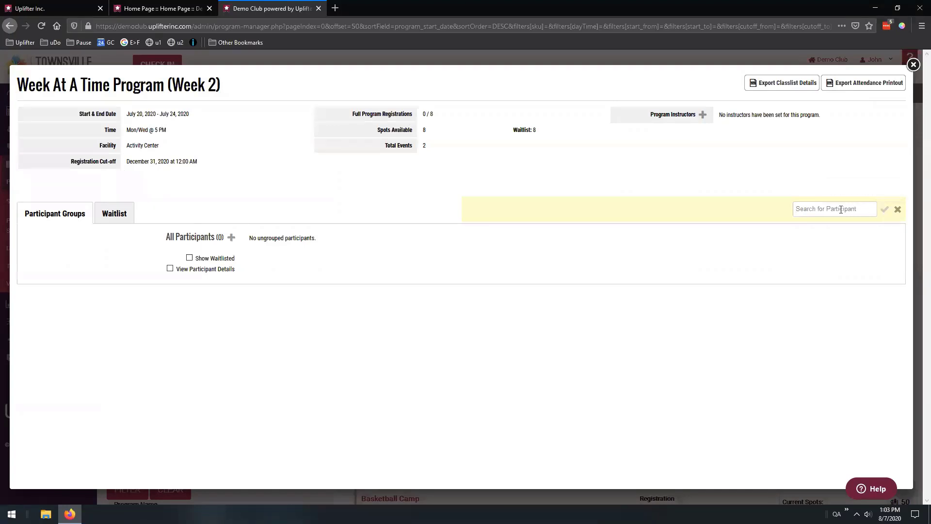
pyautogui.write('adam')
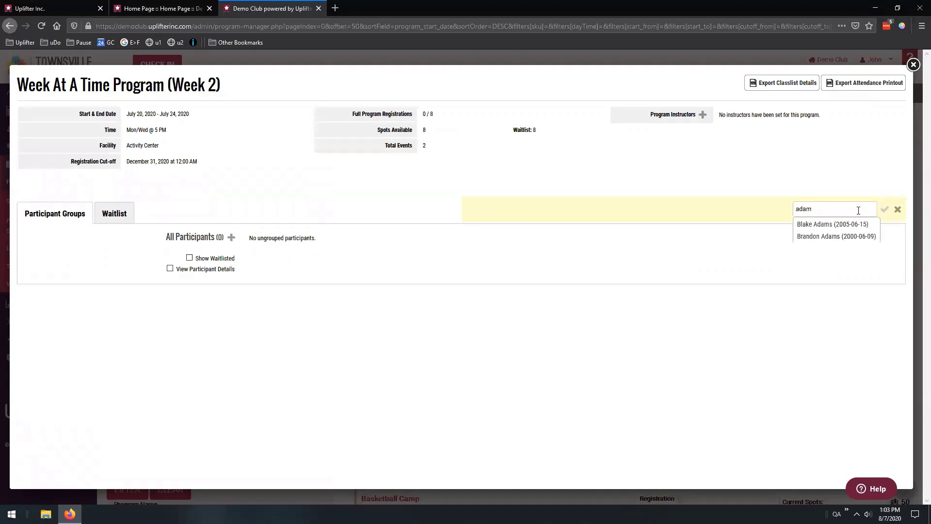
pyautogui.click(810, 225)
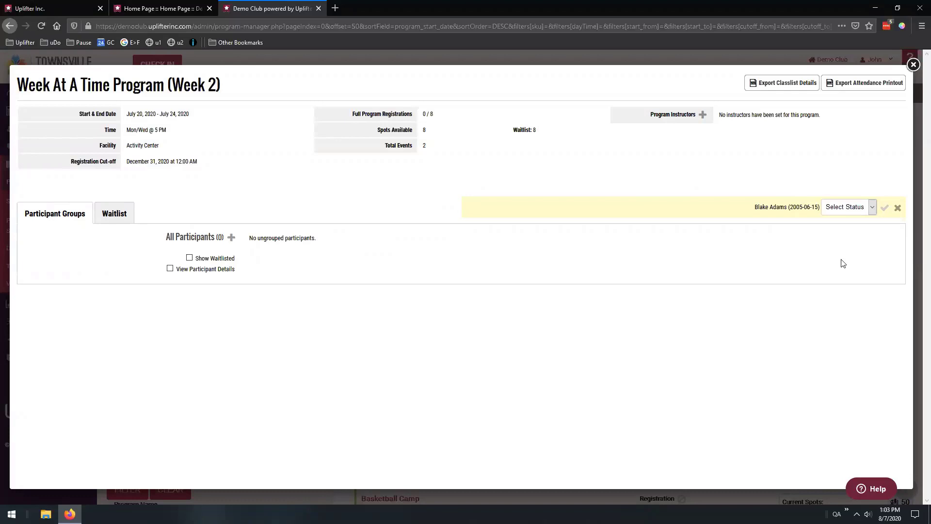
pyautogui.click(853, 208)
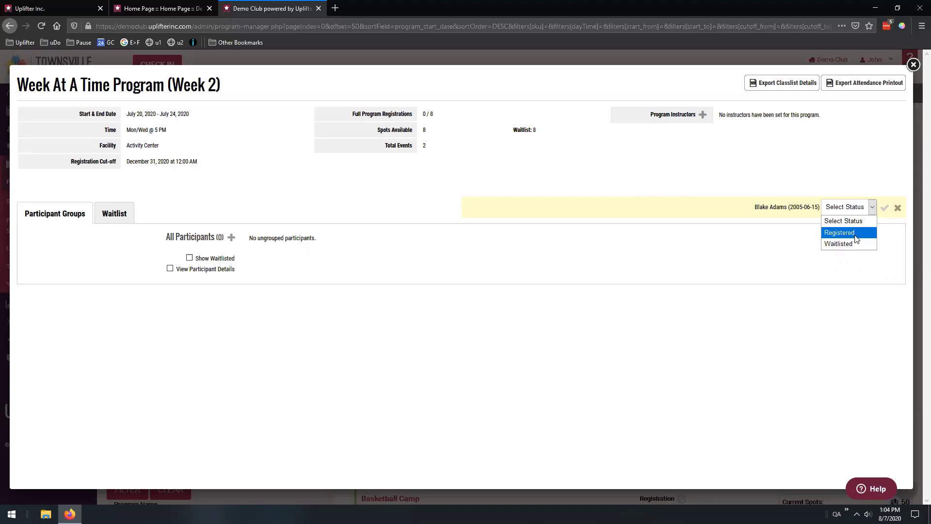
pyautogui.click(855, 234)
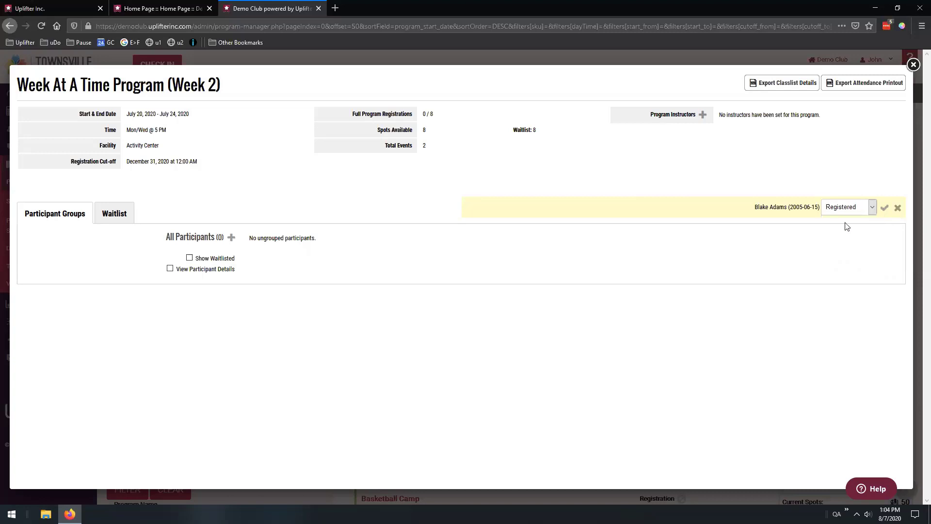
pyautogui.click(886, 209)
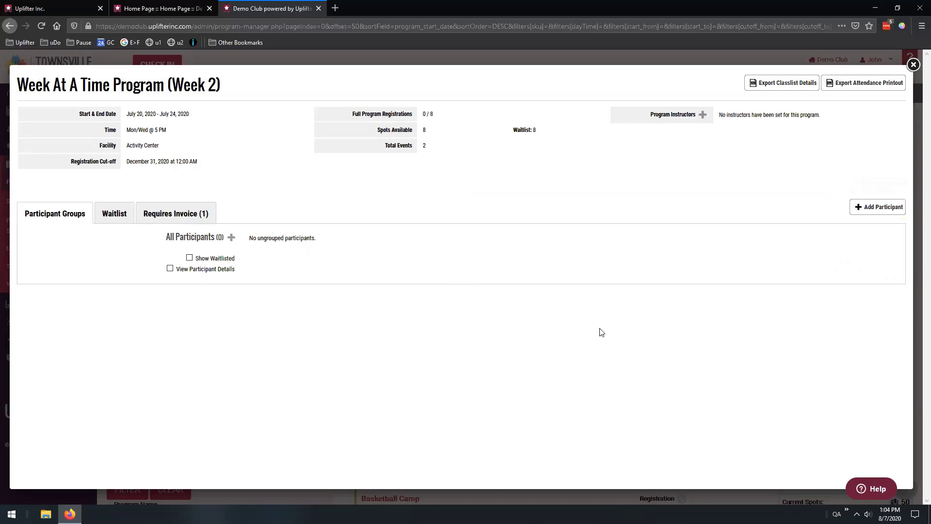
# - Add the second participant matching the same surname search to the program as Waitlisted
pyautogui.click(880, 208)
pyautogui.write('adam')
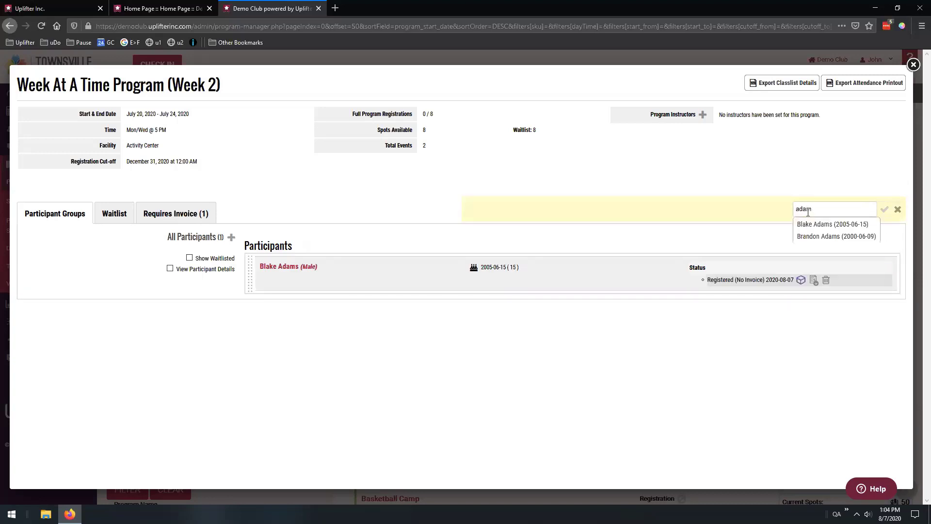
pyautogui.click(813, 238)
pyautogui.click(849, 208)
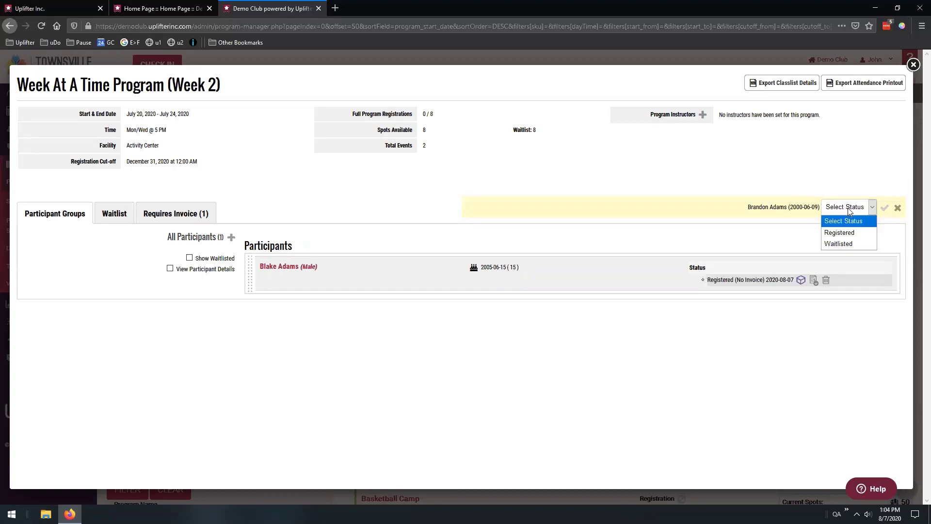
pyautogui.click(827, 243)
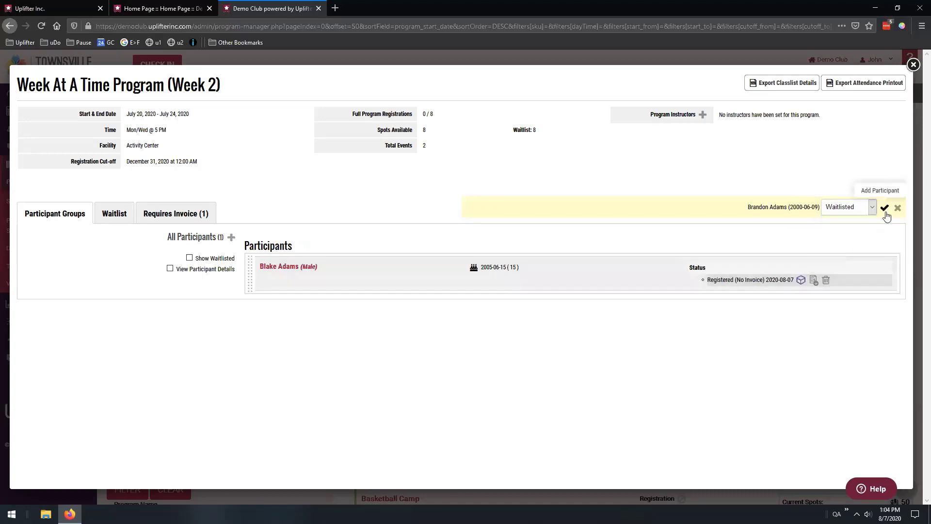
pyautogui.click(885, 207)
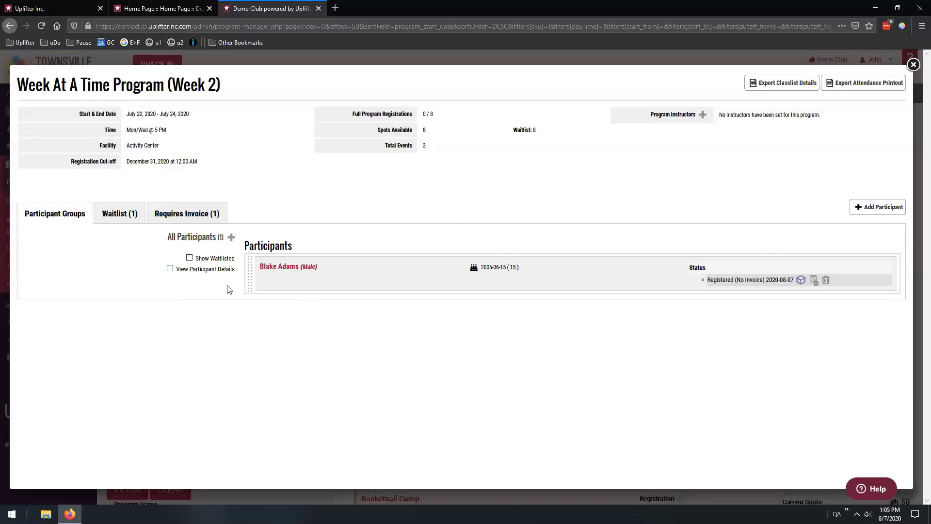
# - Examine the program's waitlist, its participant groups and the registrations that require an invoice
pyautogui.click(110, 220)
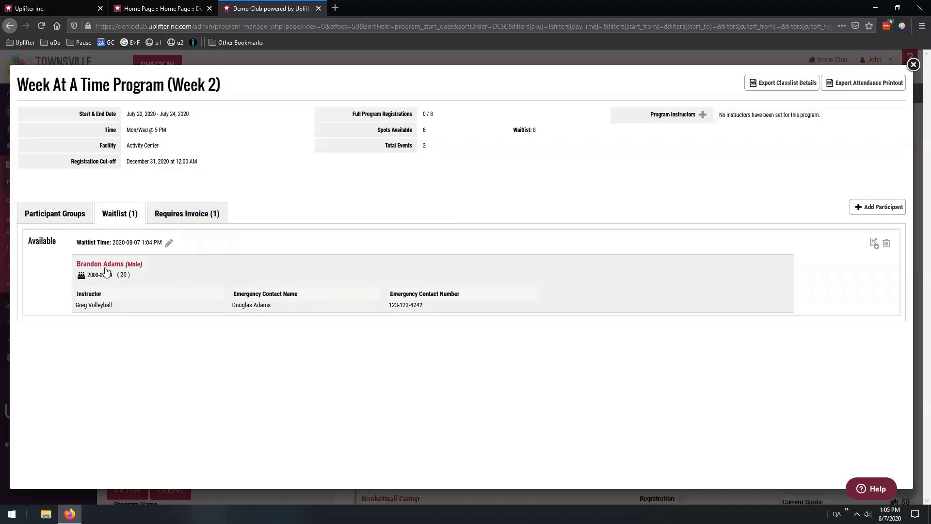
pyautogui.click(77, 218)
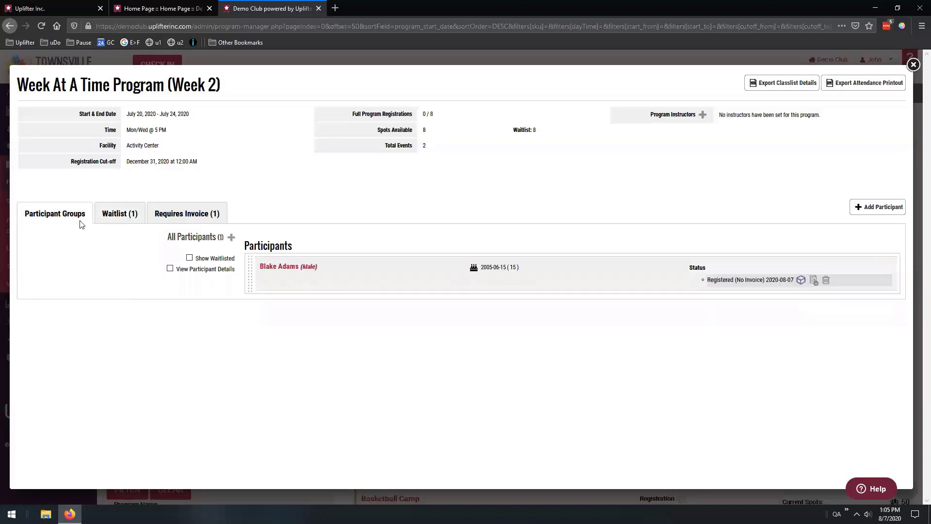
pyautogui.click(189, 258)
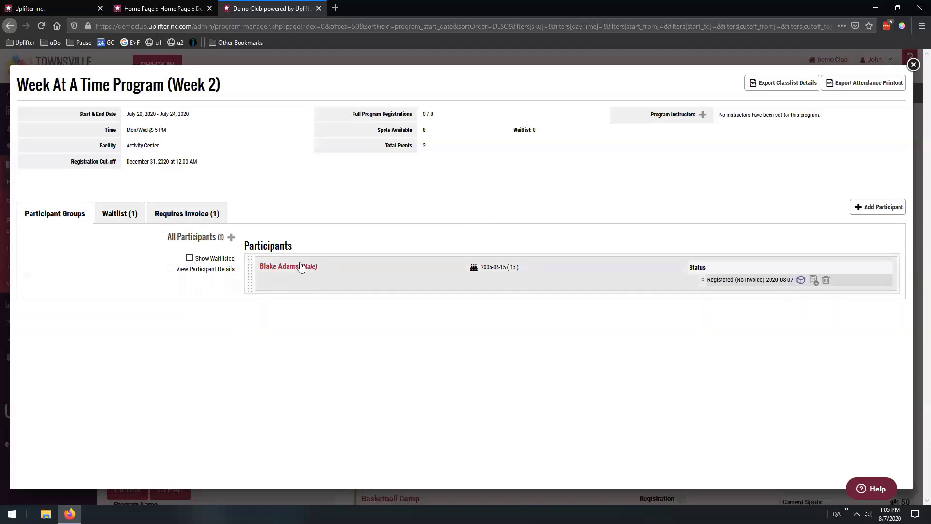
pyautogui.click(199, 219)
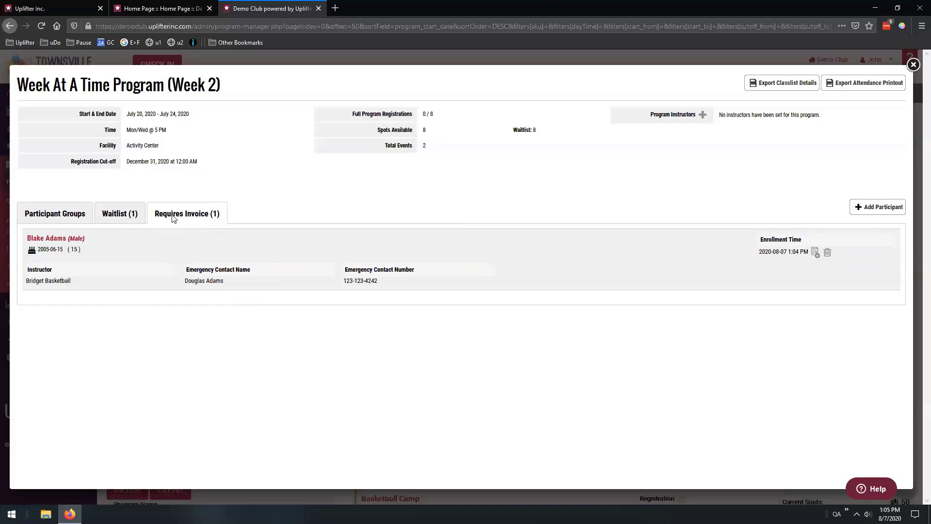
pyautogui.click(68, 216)
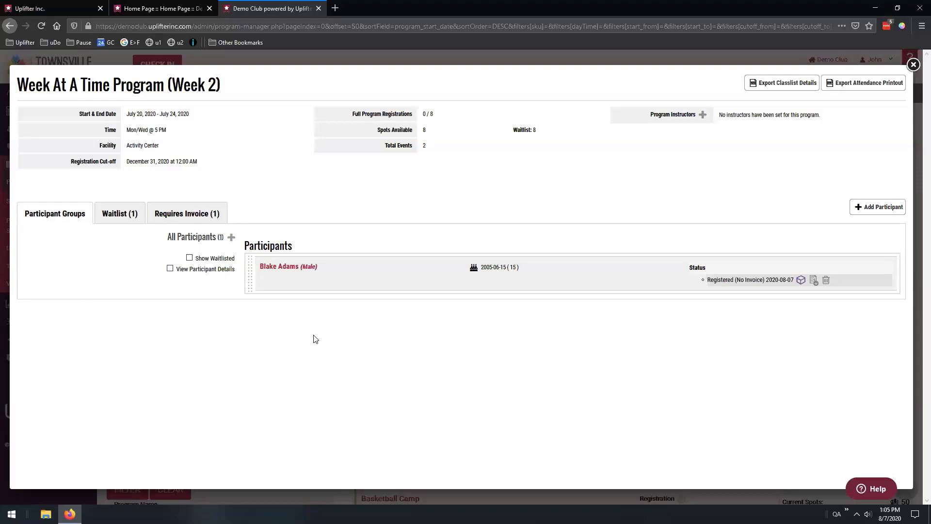
# - Open a new invoice for the registered participant from the program, review its pending items, and leave without saving
pyautogui.click(814, 282)
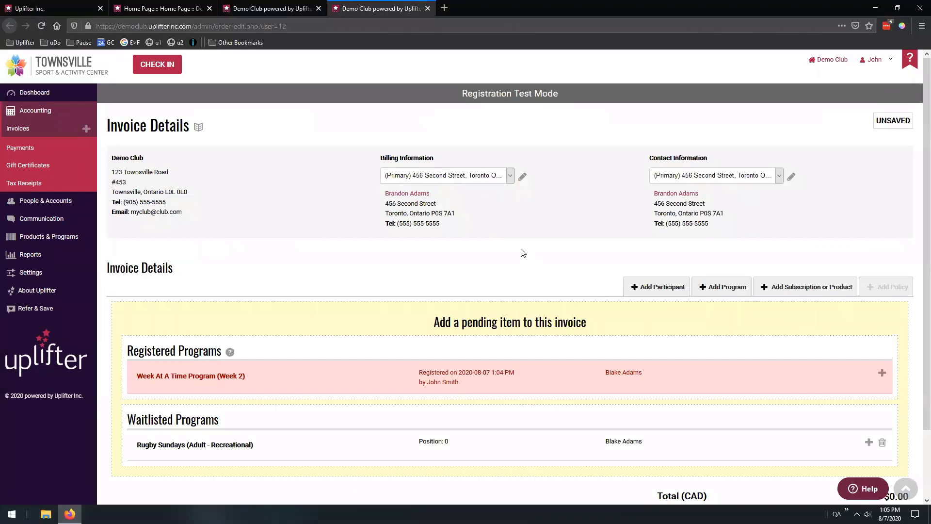
pyautogui.scroll(-2, 522, 246)
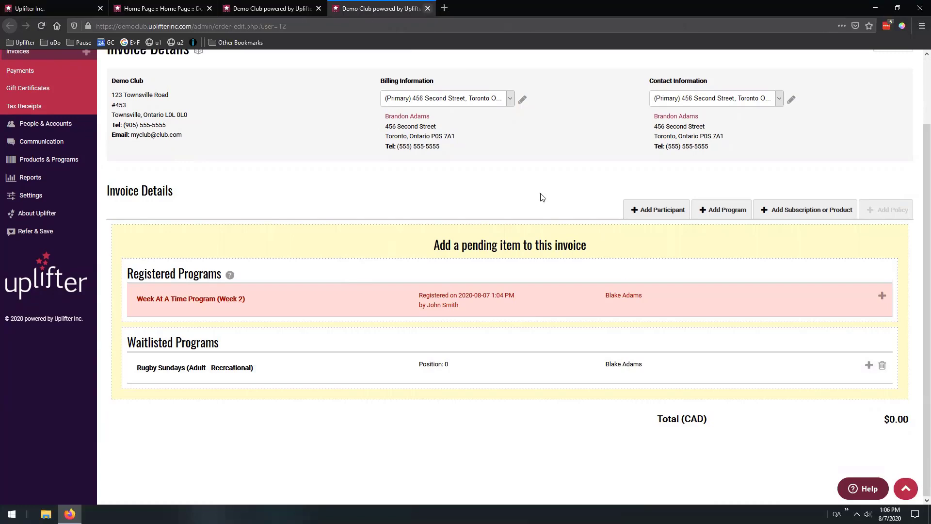
pyautogui.click(429, 11)
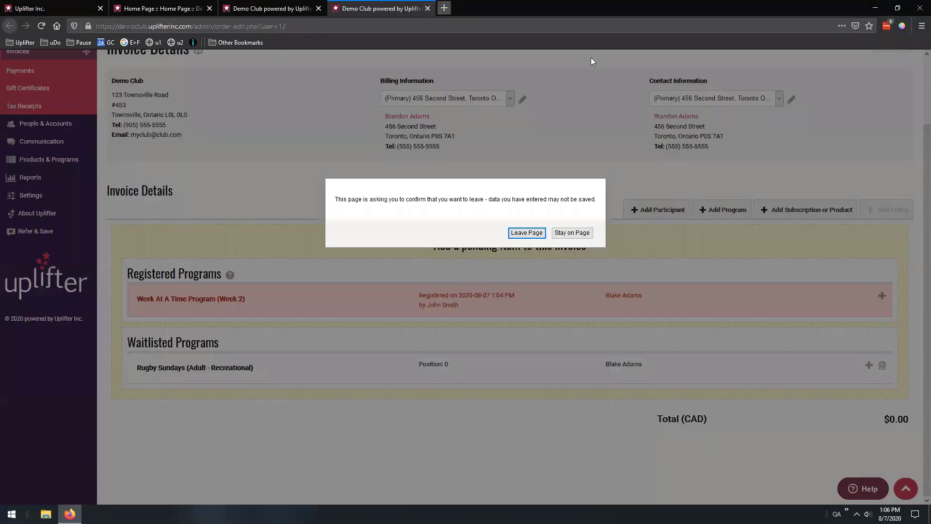
pyautogui.click(526, 233)
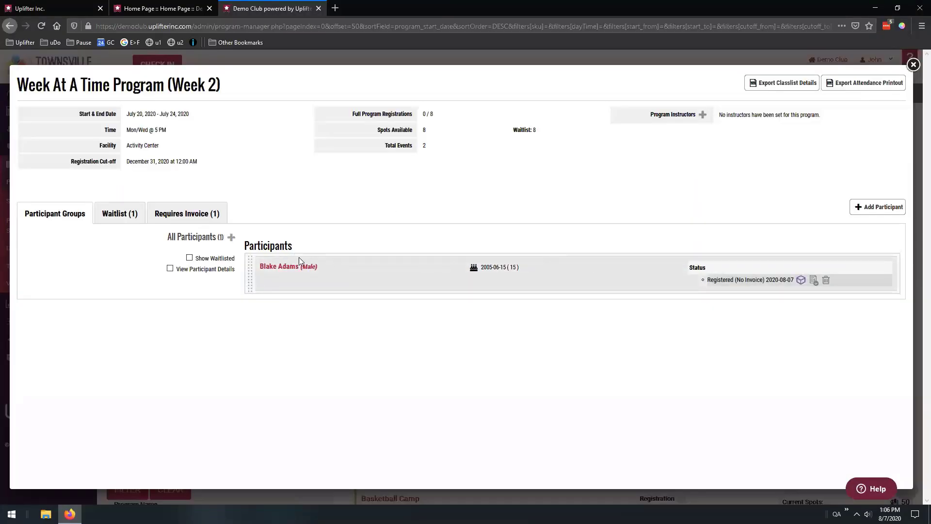
# - Recheck the program's waitlist and view the registered participant's profile in a separate tab
pyautogui.click(119, 214)
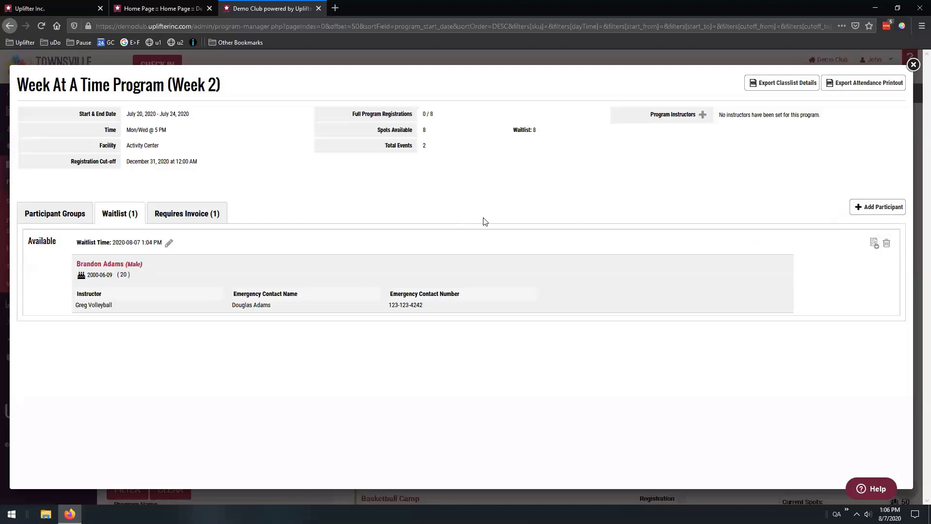
pyautogui.click(75, 218)
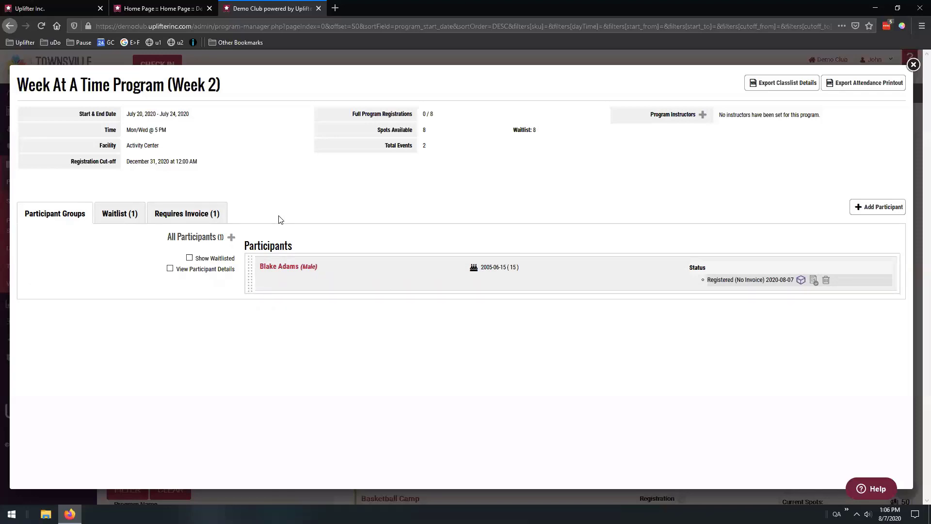
pyautogui.middleClick(286, 272)
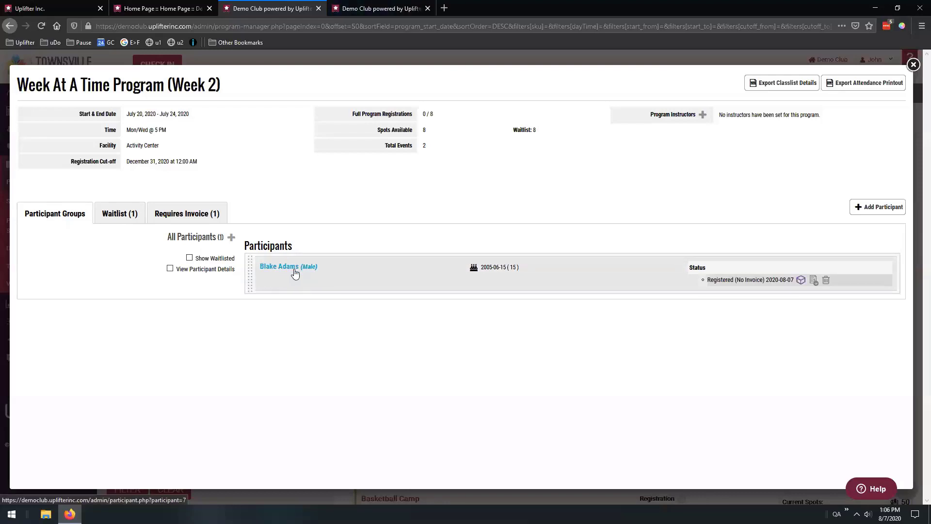
pyautogui.click(363, 10)
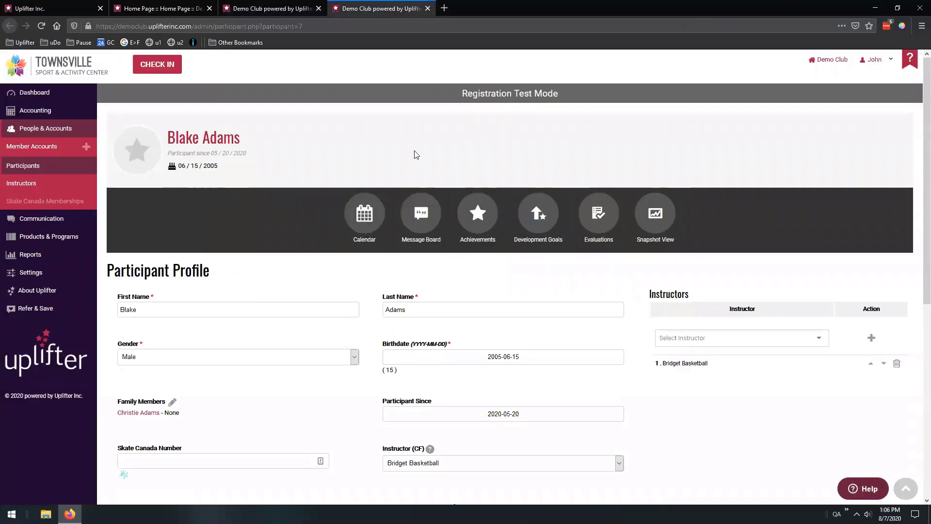
# - Filter the profile's registered programs to All seasons and review the registered and waitlisted programs
pyautogui.scroll(-7, 364, 181)
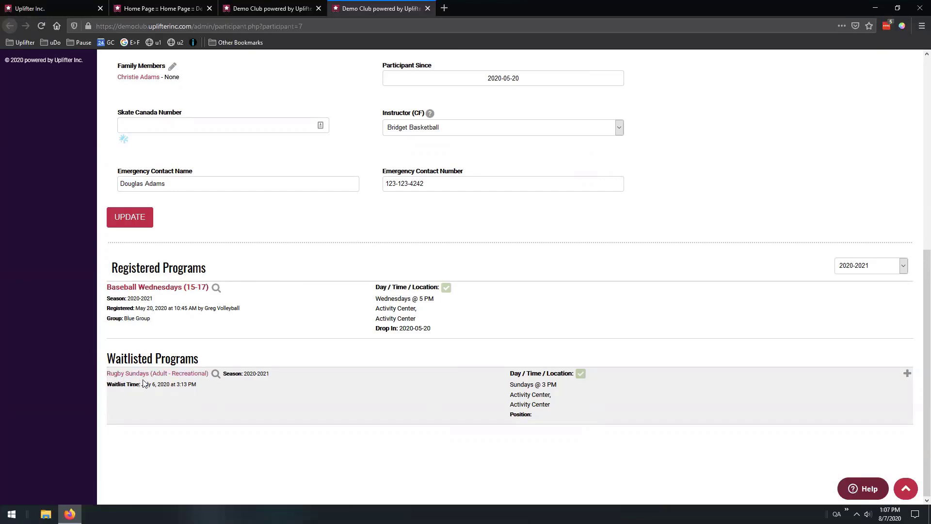
pyautogui.click(865, 272)
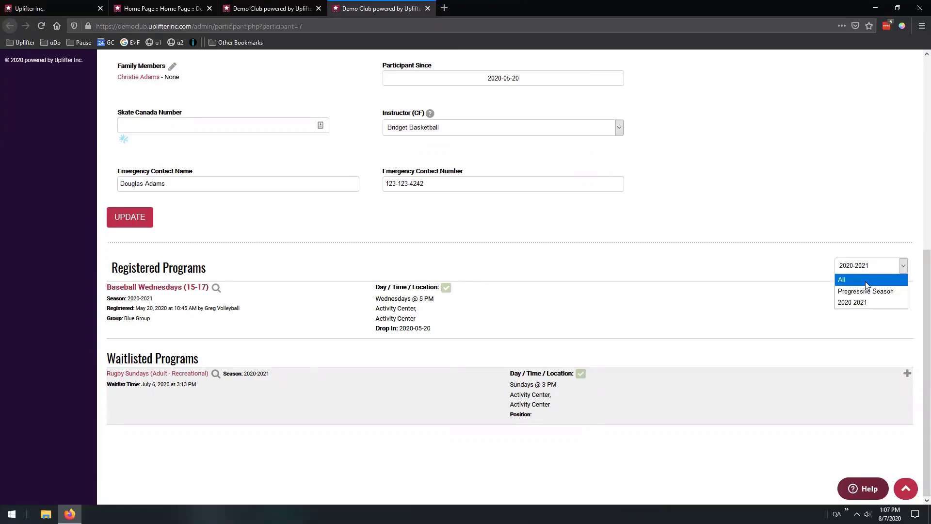
pyautogui.click(862, 281)
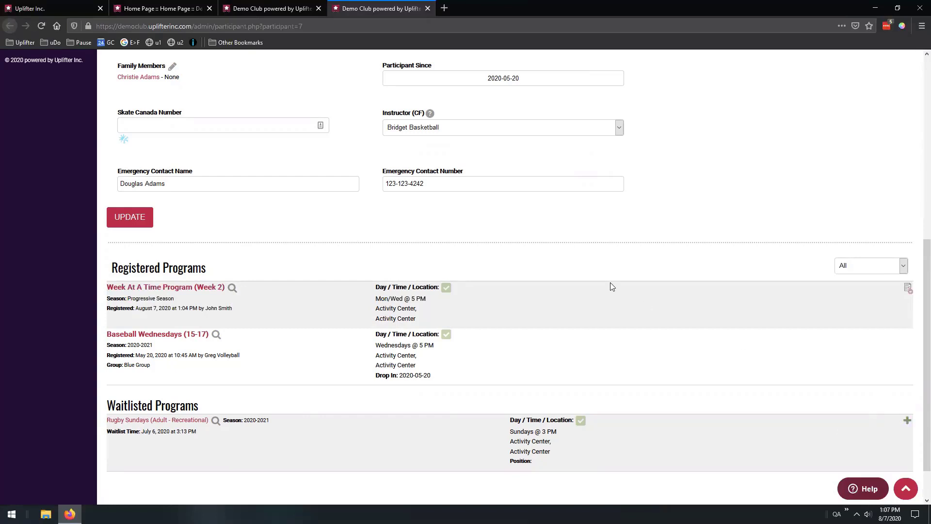
pyautogui.scroll(3, 630, 288)
pyautogui.scroll(2, 689, 284)
pyautogui.scroll(-5, 651, 287)
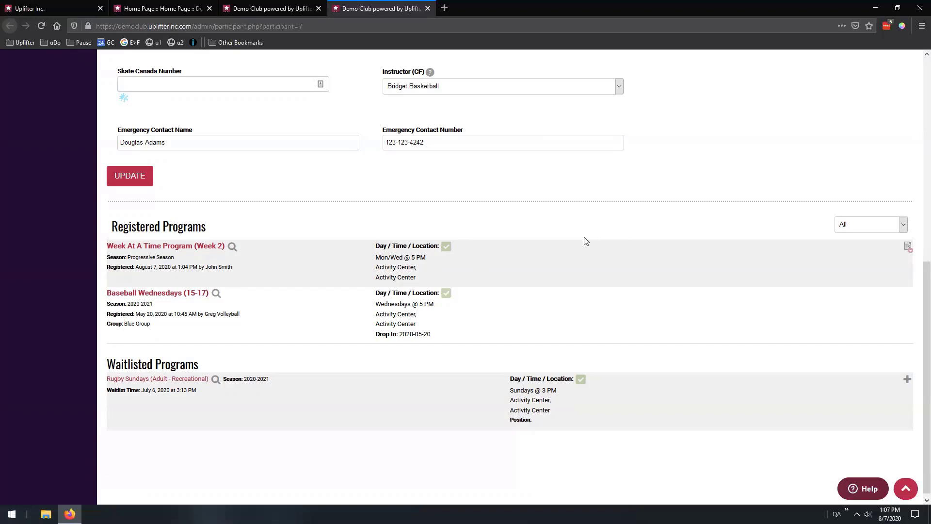
# - Start an invoice for Week At A Time Program (Week 2) from the participant's profile and review its pending items
pyautogui.click(907, 248)
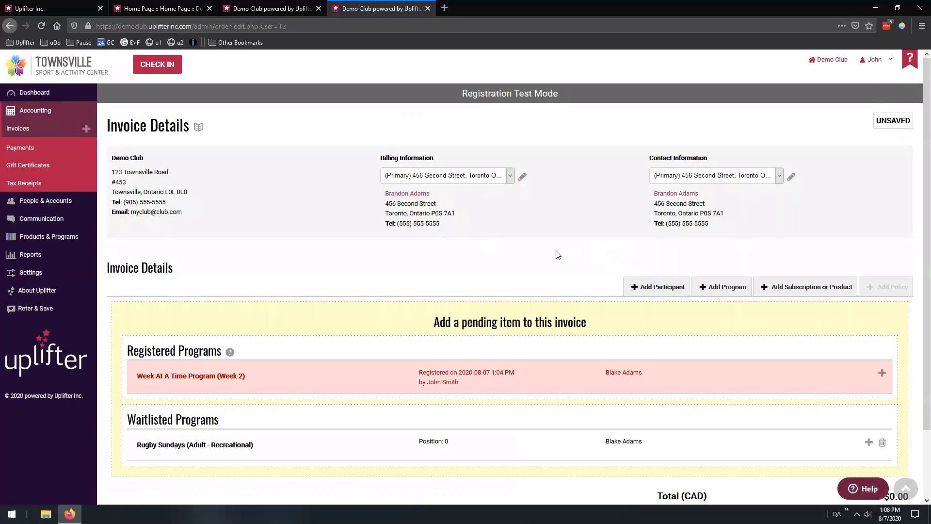
pyautogui.scroll(-2, 557, 255)
pyautogui.scroll(-1, 558, 255)
pyautogui.scroll(-2, 558, 271)
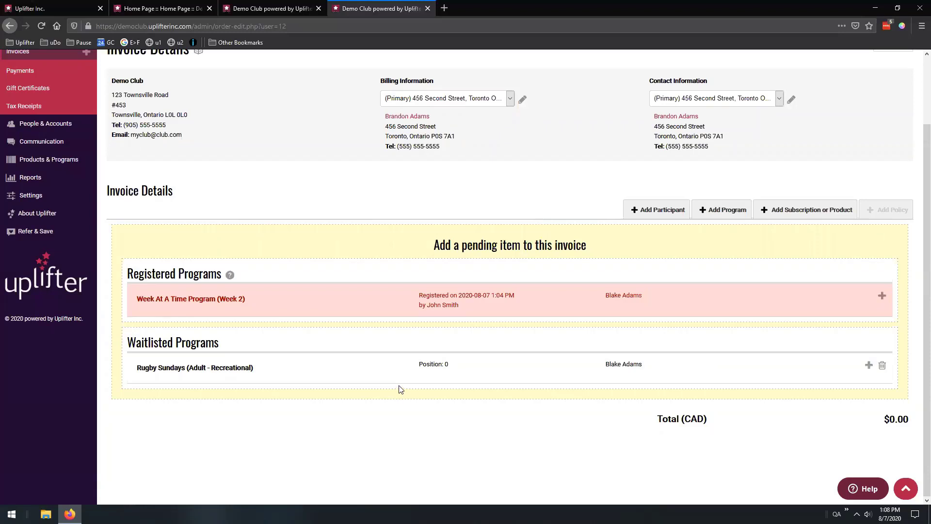
# - Add the pending Week At A Time Program (Week 2) registration to the invoice and review the invoice's saving and payment options
pyautogui.moveTo(136, 299); pyautogui.dragTo(250, 303)
pyautogui.click(306, 299)
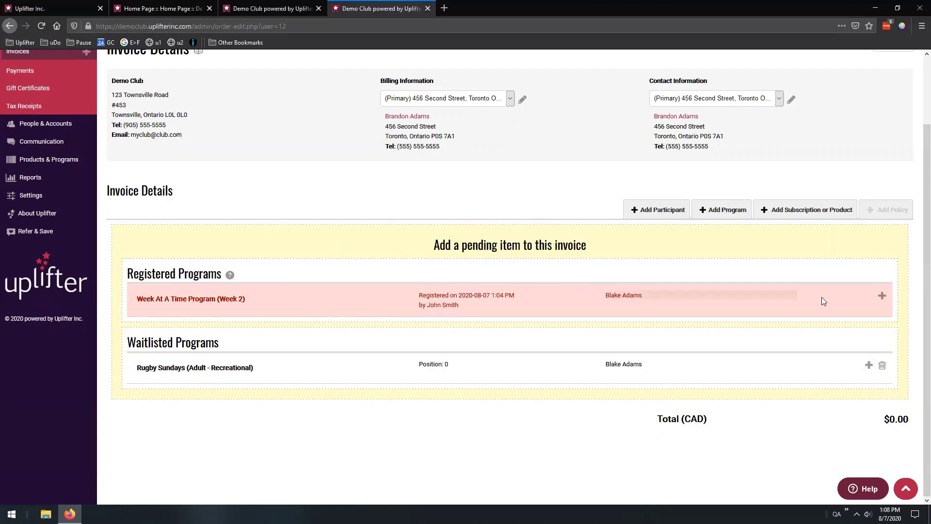
pyautogui.click(882, 297)
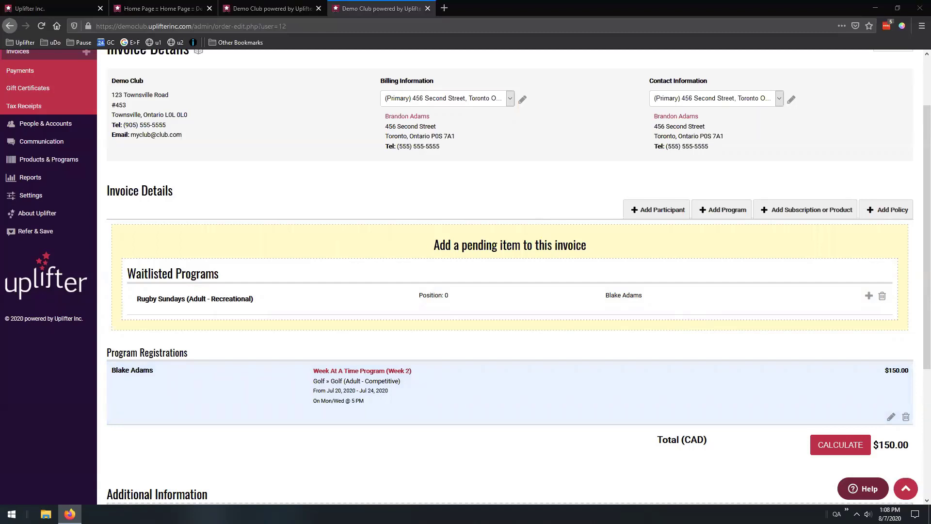
pyautogui.scroll(-3, 627, 293)
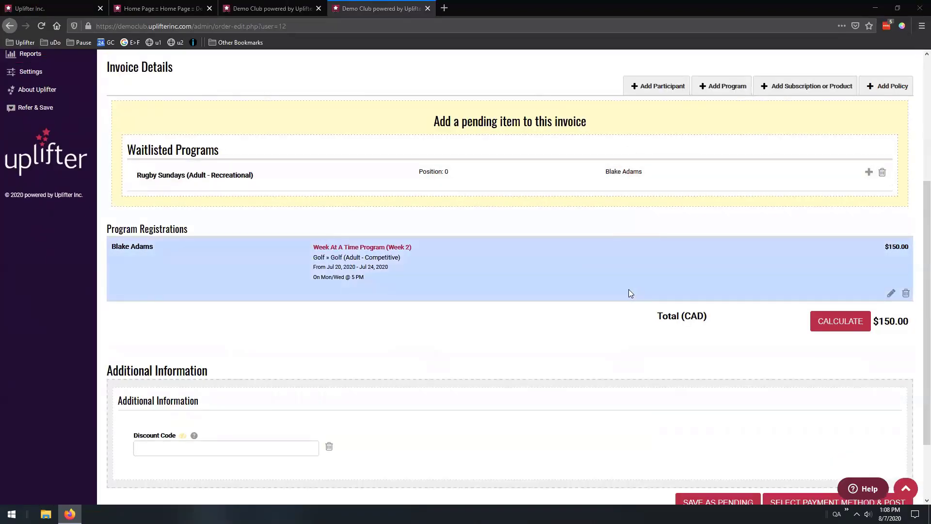
pyautogui.scroll(-2, 781, 400)
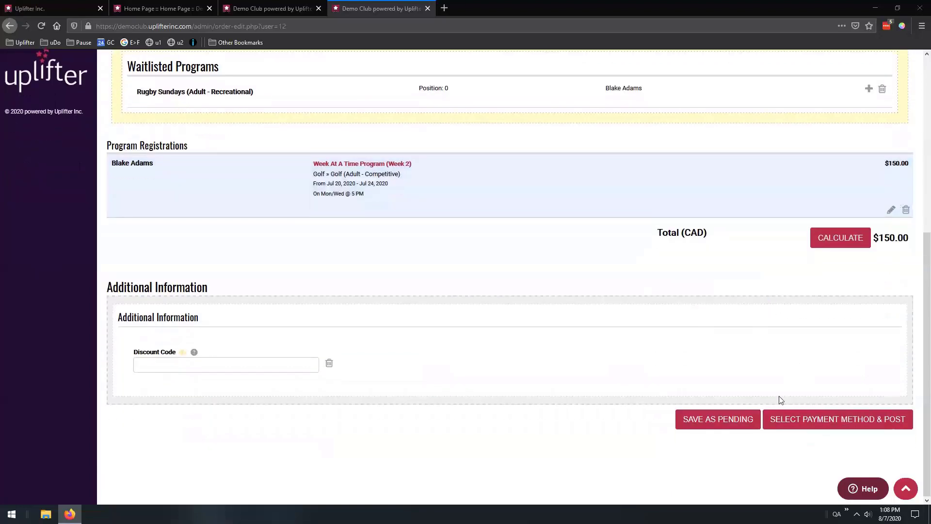
pyautogui.scroll(4, 546, 252)
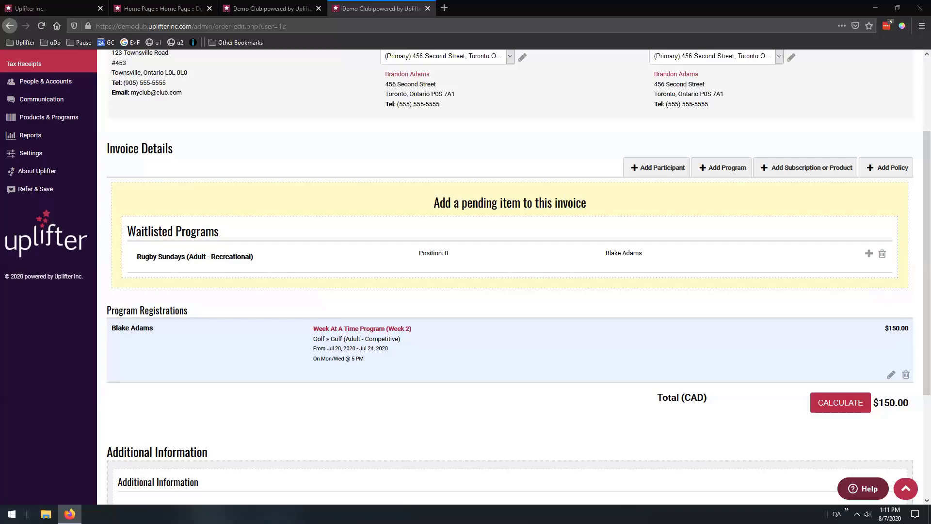
pyautogui.scroll(1, 589, 182)
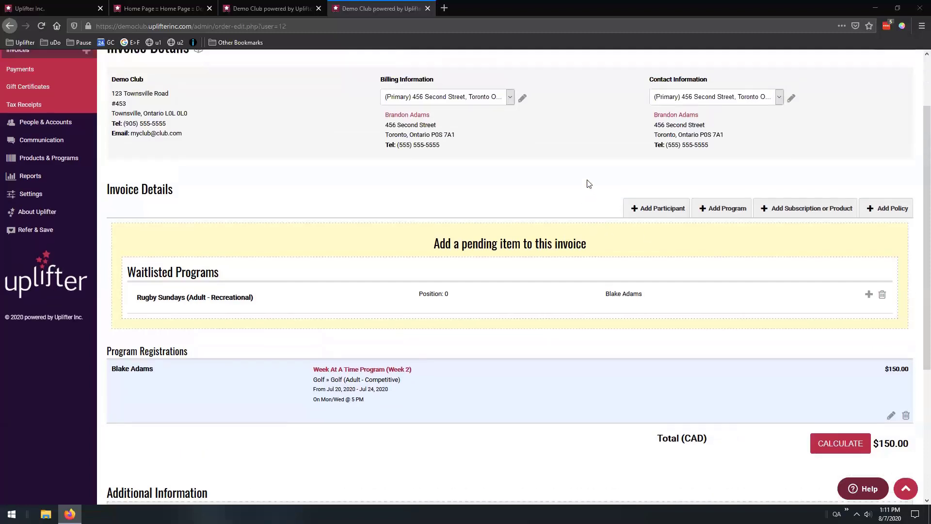
# - Open the Programs - Registered Participants (Class List) report from the reports list in a separate tab
pyautogui.middleClick(48, 178)
pyautogui.click(484, 8)
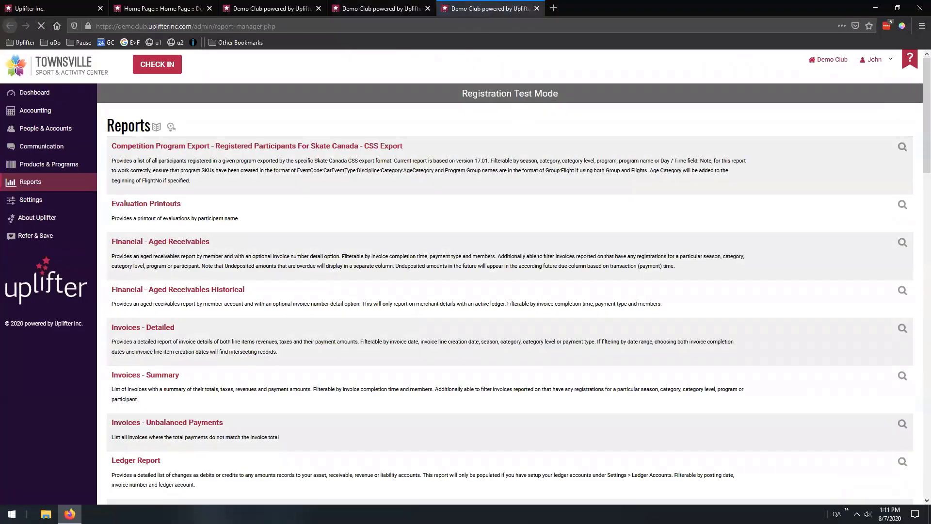
pyautogui.scroll(-10, 239, 235)
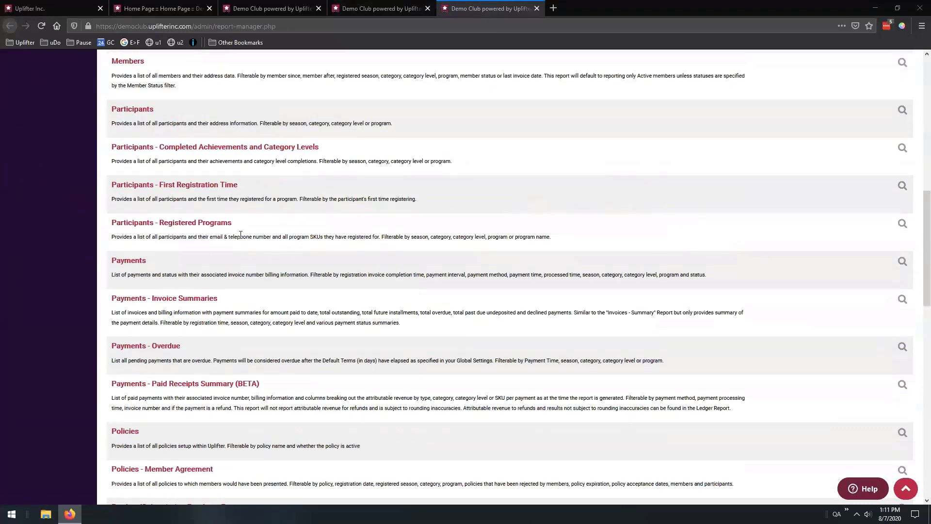
pyautogui.scroll(-3, 240, 235)
pyautogui.scroll(-4, 240, 237)
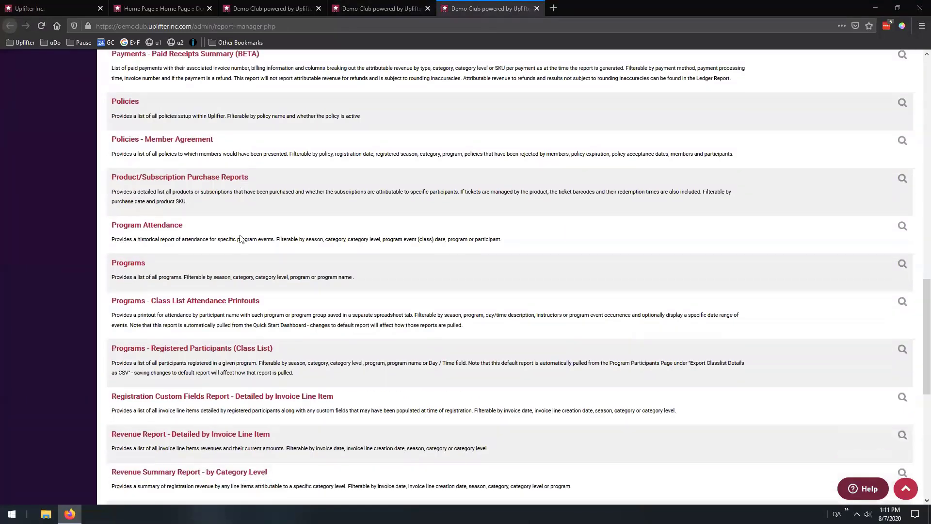
pyautogui.click(210, 349)
# - Copy the program name from the participant groups page and filter the class list report by Week At A Time Program (Week 2)
pyautogui.click(298, 4)
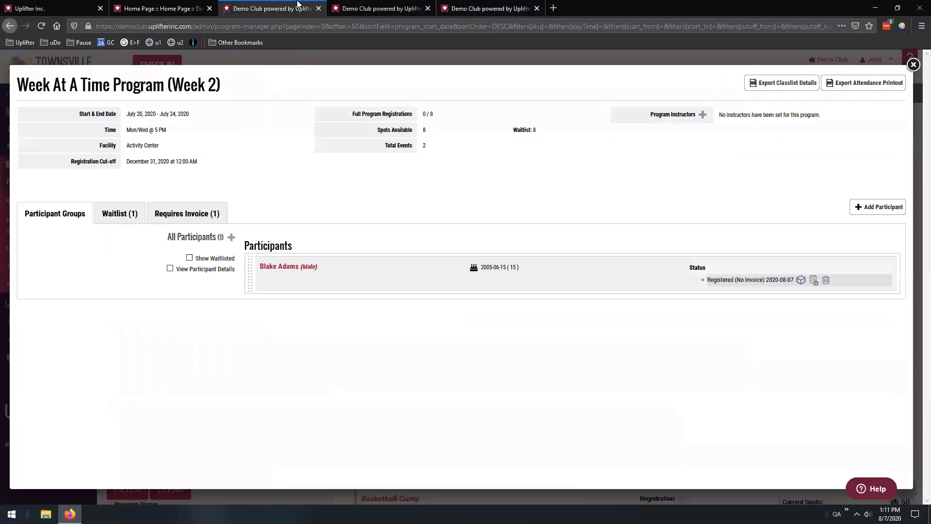
pyautogui.moveTo(222, 86); pyautogui.dragTo(16, 86)
pyautogui.hotkey('ctrl', 'c')
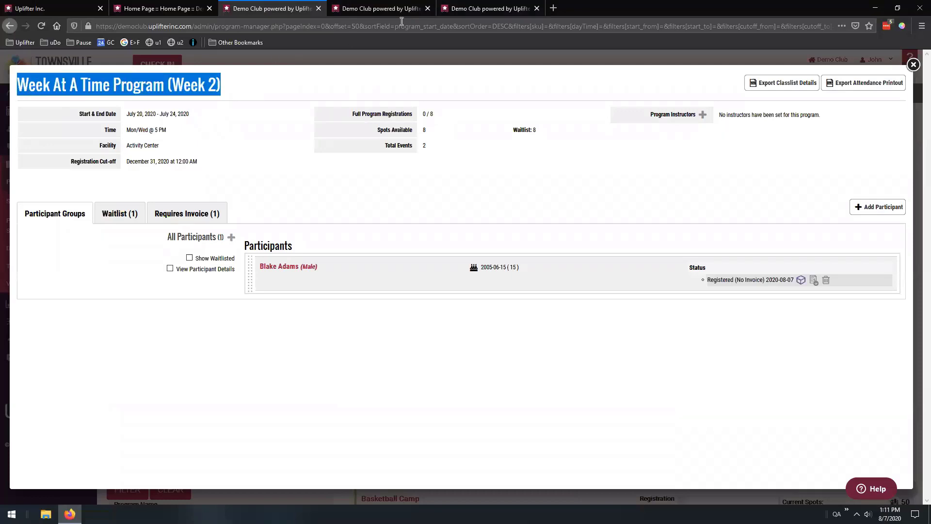
pyautogui.click(490, 8)
pyautogui.scroll(-6, 262, 232)
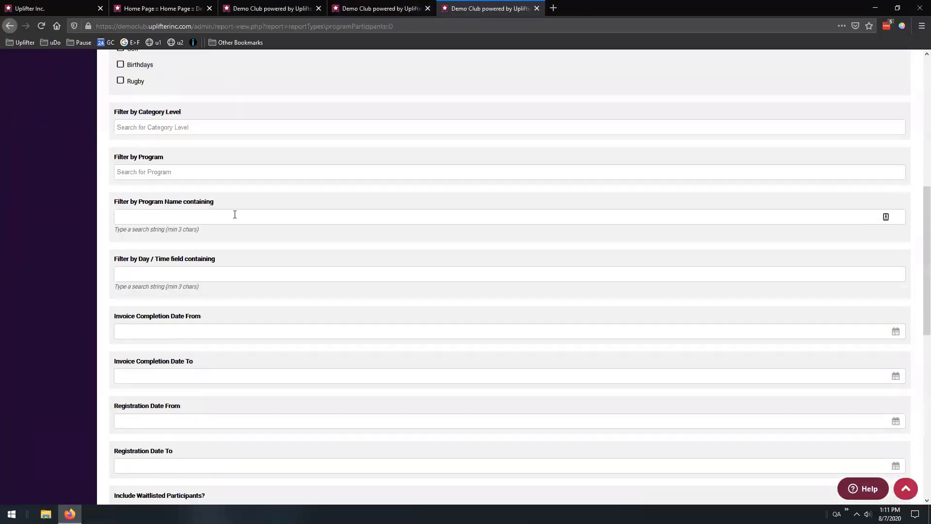
pyautogui.click(210, 172)
pyautogui.hotkey('ctrl', 'v')
pyautogui.click(211, 197)
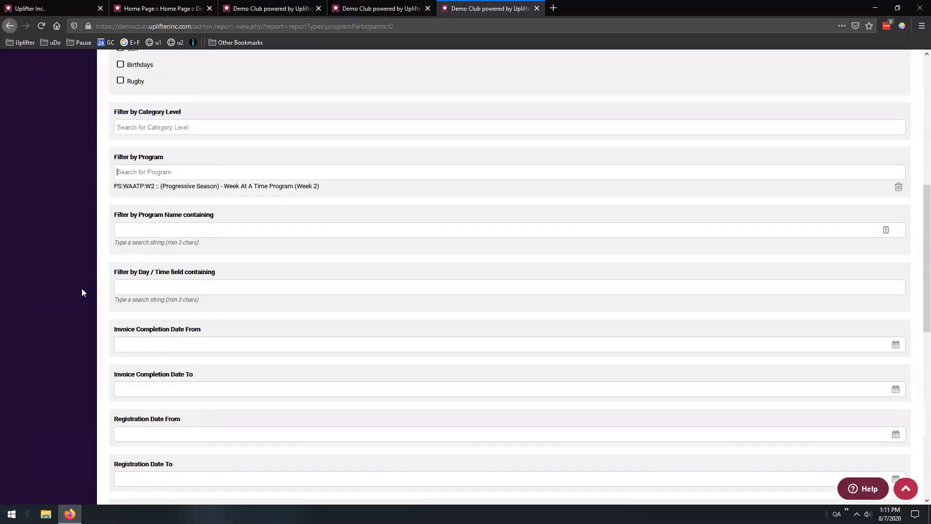
# - Preview the filtered class list report, then examine the participant's registration and account status and the available report filters
pyautogui.scroll(-10, 85, 291)
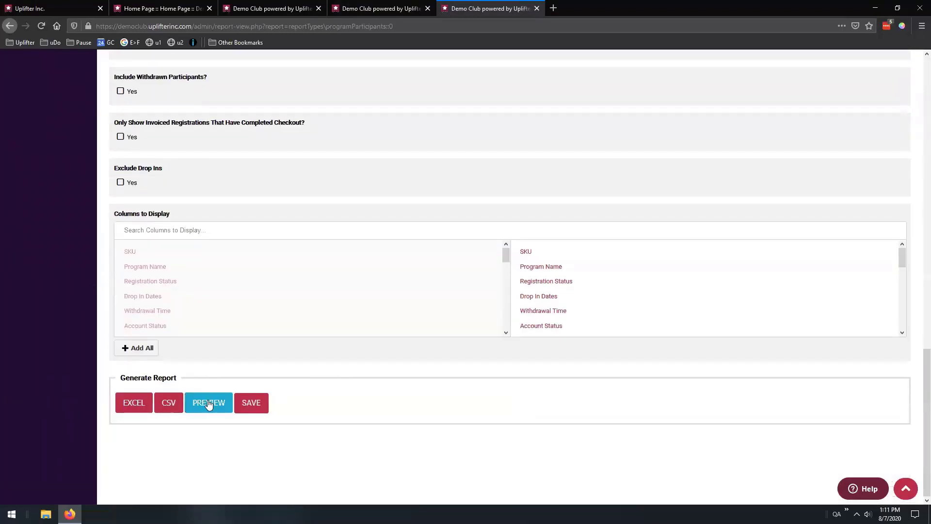
pyautogui.click(208, 404)
pyautogui.scroll(-6, 104, 335)
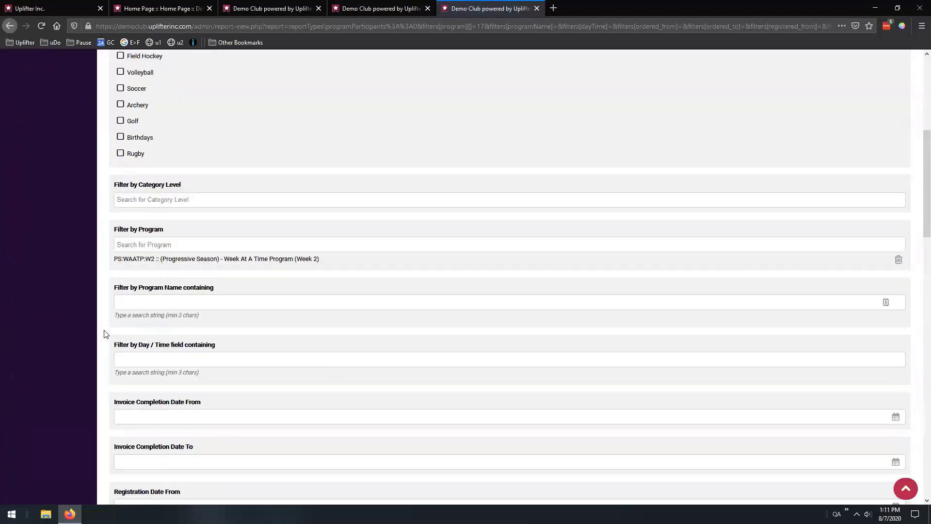
pyautogui.scroll(-15, 104, 335)
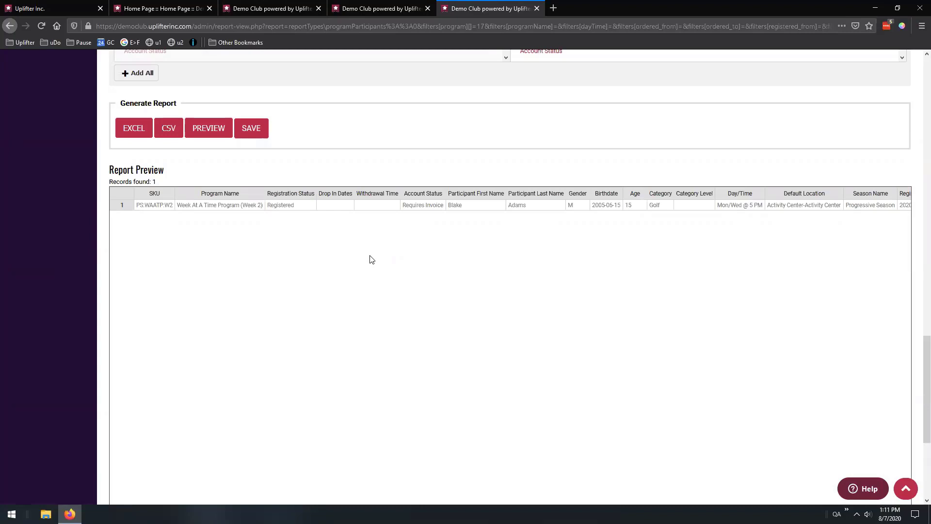
pyautogui.scroll(8, 51, 237)
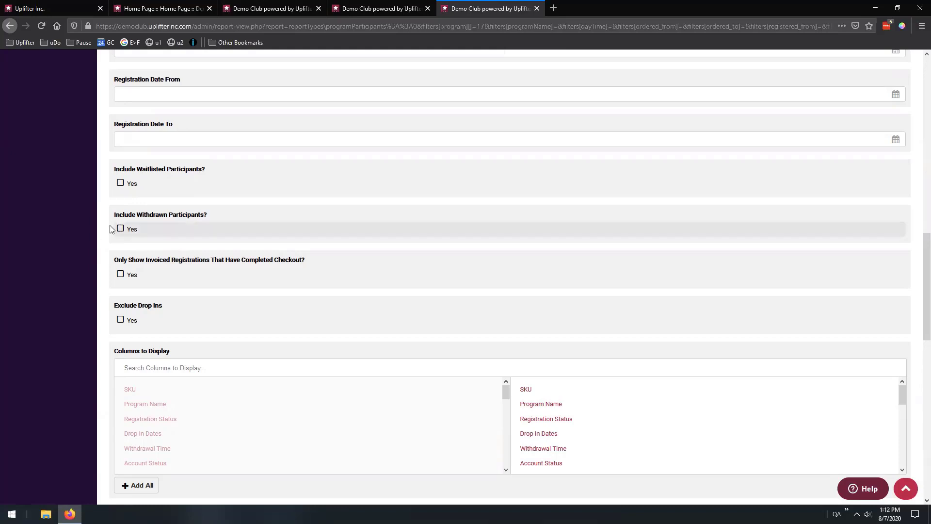
pyautogui.scroll(15, 87, 245)
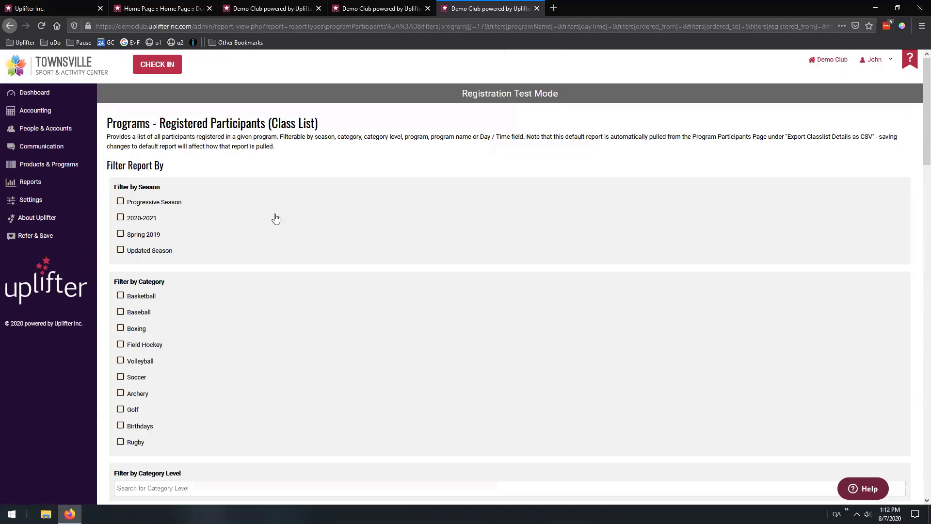
pyautogui.click(300, 7)
pyautogui.click(165, 8)
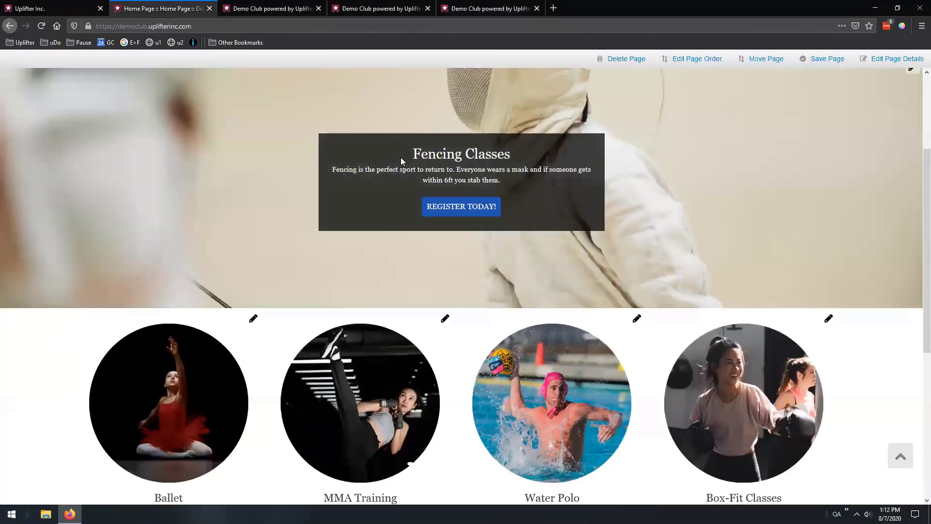
pyautogui.moveTo(463, 169); pyautogui.dragTo(469, 181)
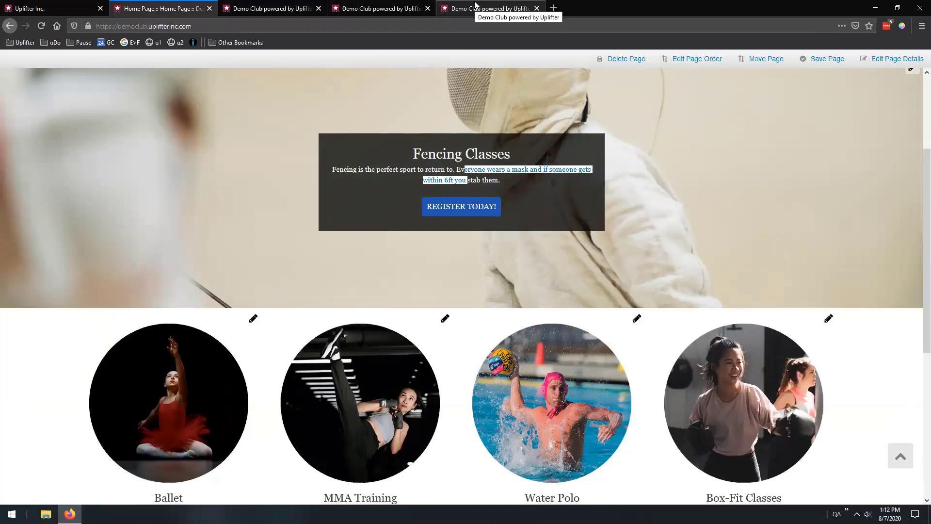
pyautogui.click(475, 6)
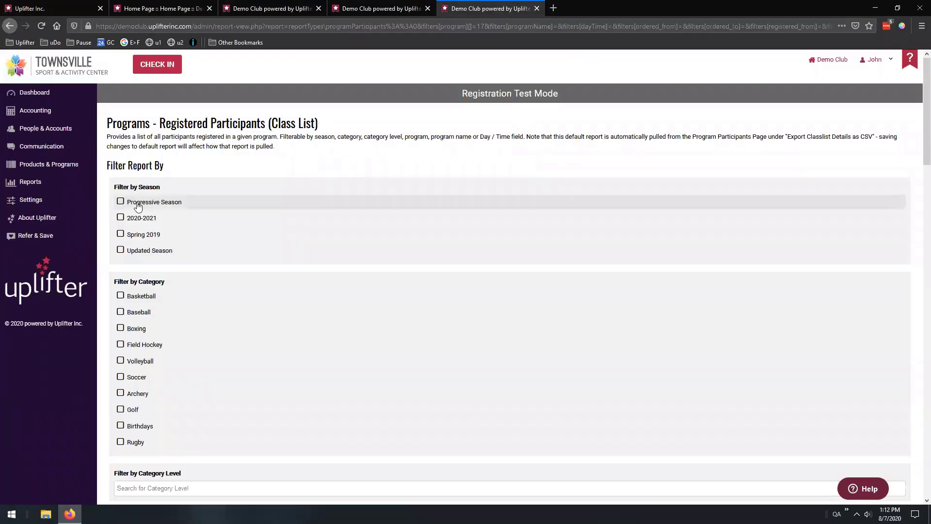